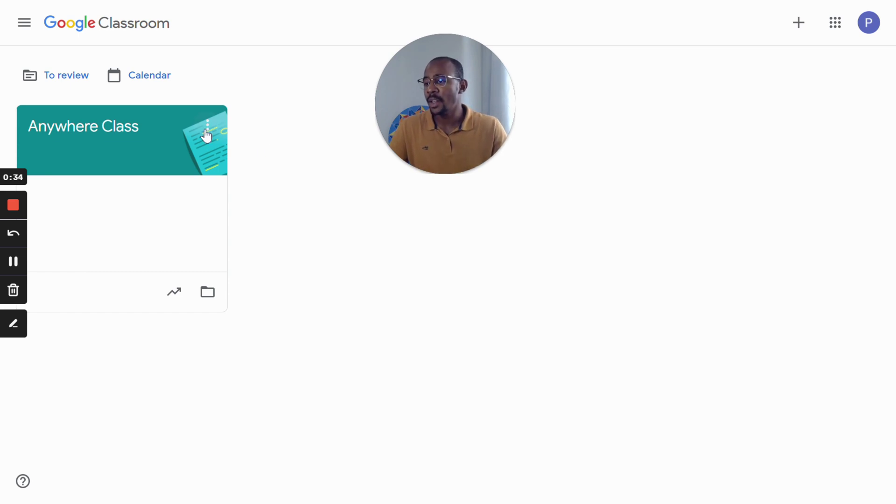
# Archive the Anywhere Class from its card menu and confirm the archiving
pyautogui.click(207, 125)
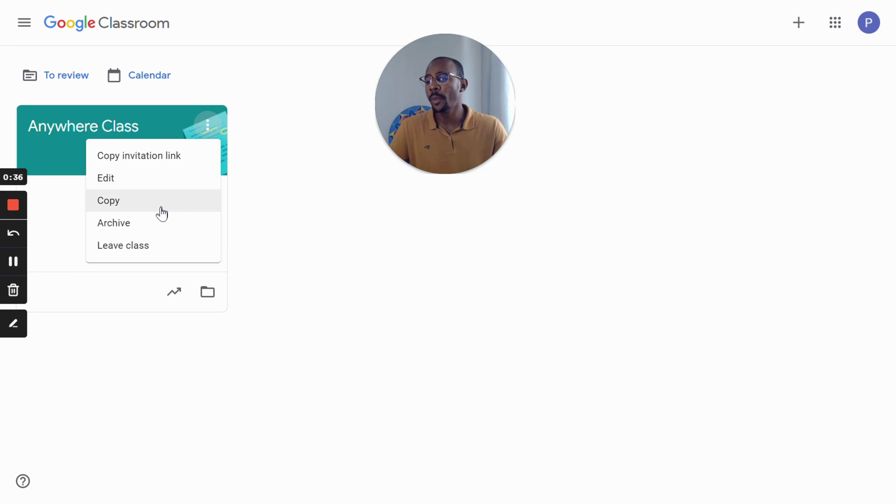
pyautogui.click(117, 223)
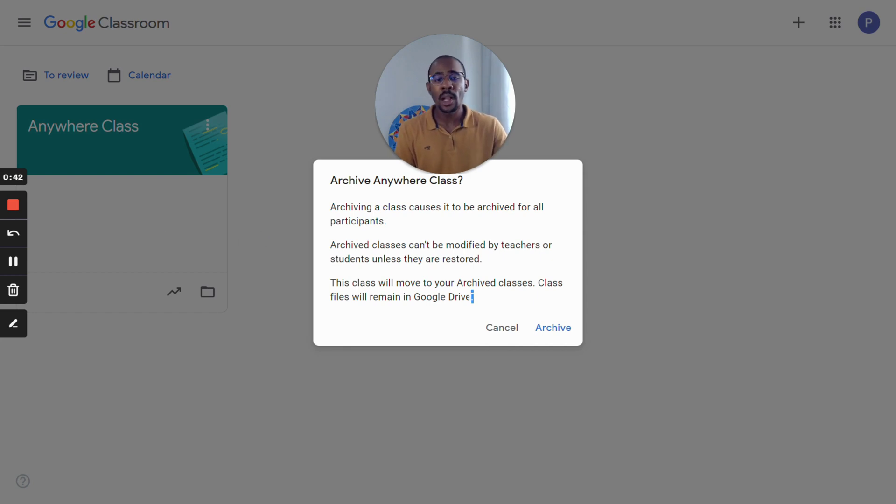
pyautogui.moveTo(473, 298)
pyautogui.mouseDown()
pyautogui.moveTo(336, 282)
pyautogui.moveTo(360, 297)
pyautogui.moveTo(472, 298)
pyautogui.mouseUp()
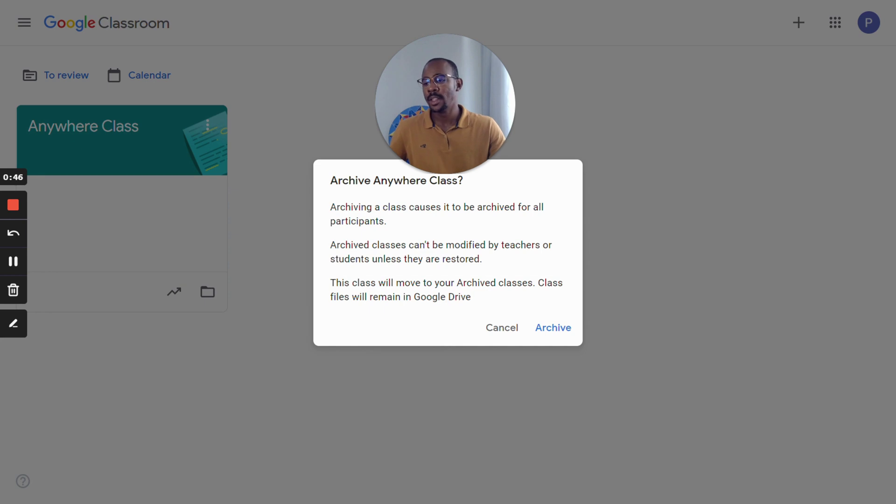
pyautogui.click(539, 322)
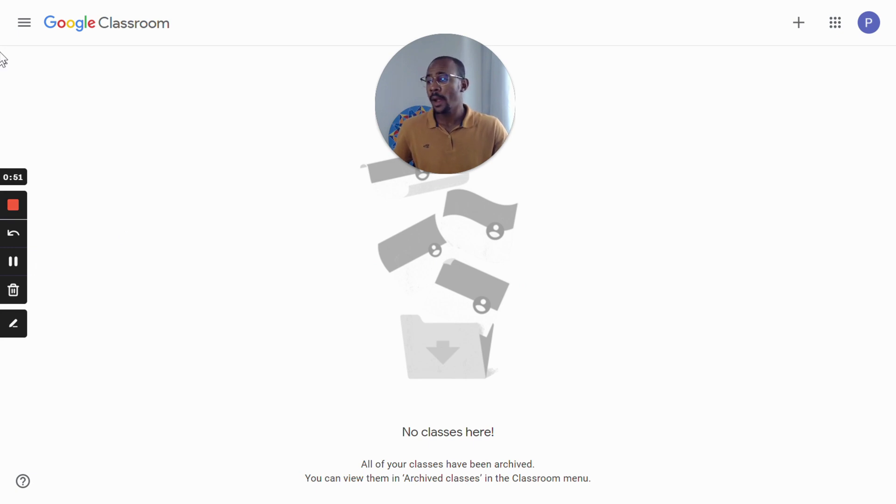
# Go to the Archived classes page from the main menu
pyautogui.click(22, 28)
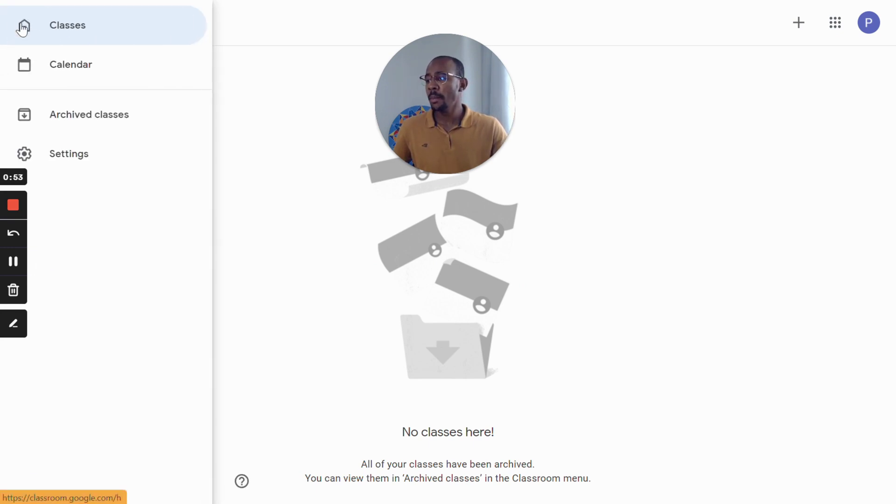
pyautogui.click(81, 128)
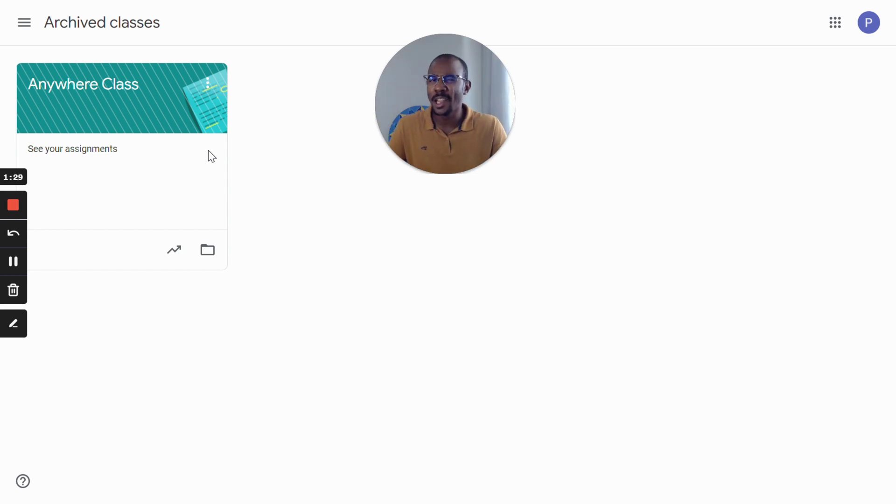
# Copy the archived class as 'Copy of Anywhere Class' and return to the active classes list
pyautogui.click(208, 88)
pyautogui.click(183, 118)
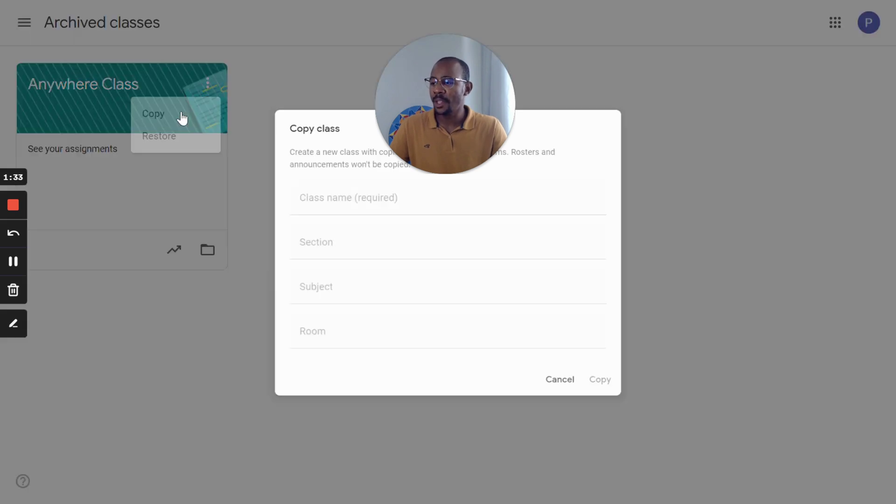
pyautogui.moveTo(402, 195); pyautogui.dragTo(300, 195)
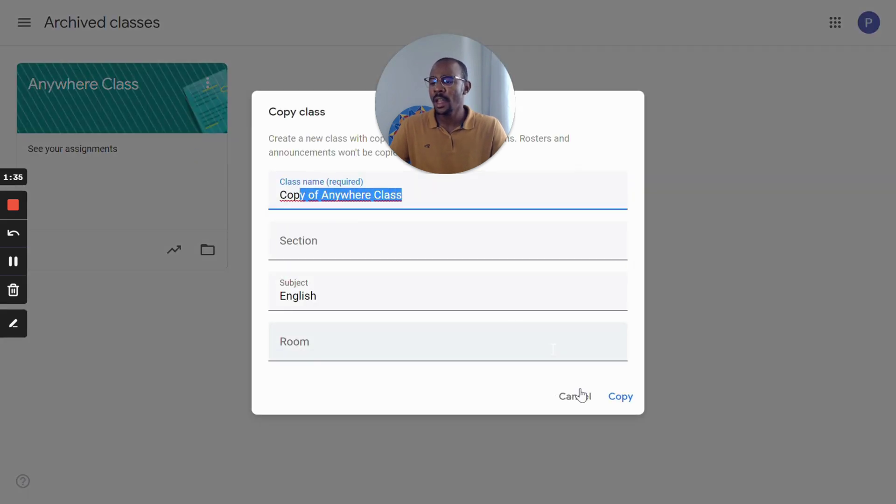
pyautogui.click(622, 399)
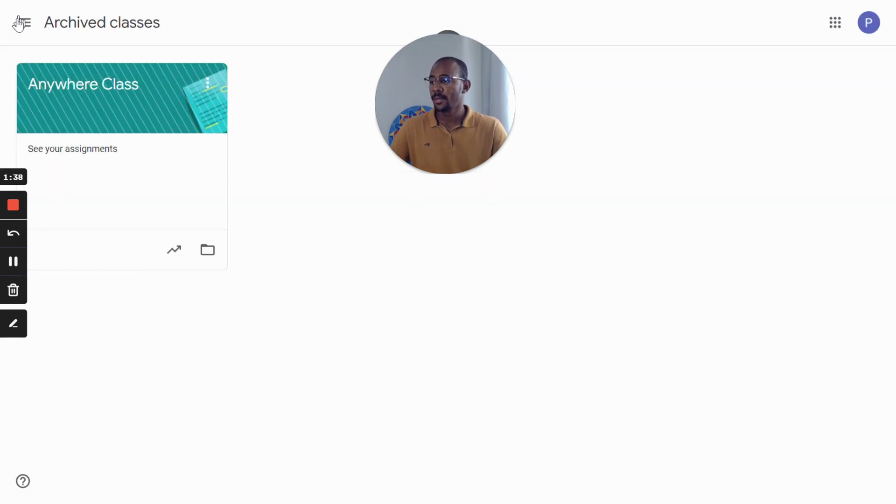
pyautogui.click(19, 22)
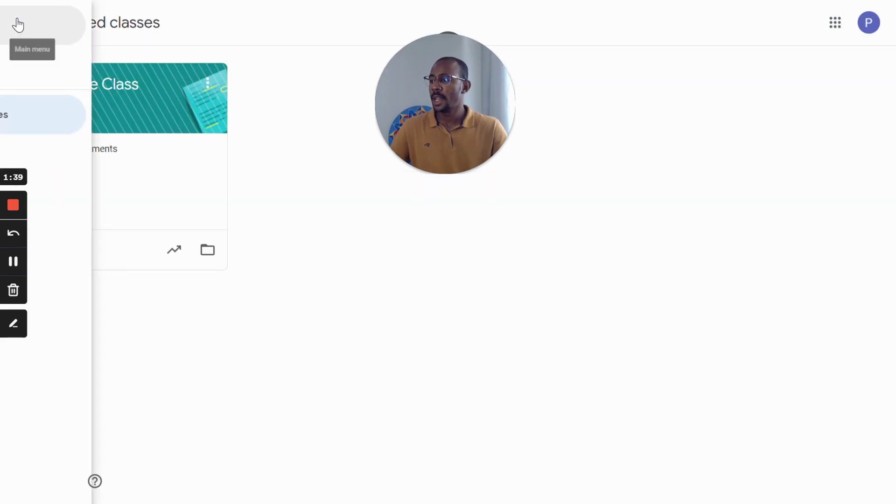
pyautogui.click(62, 28)
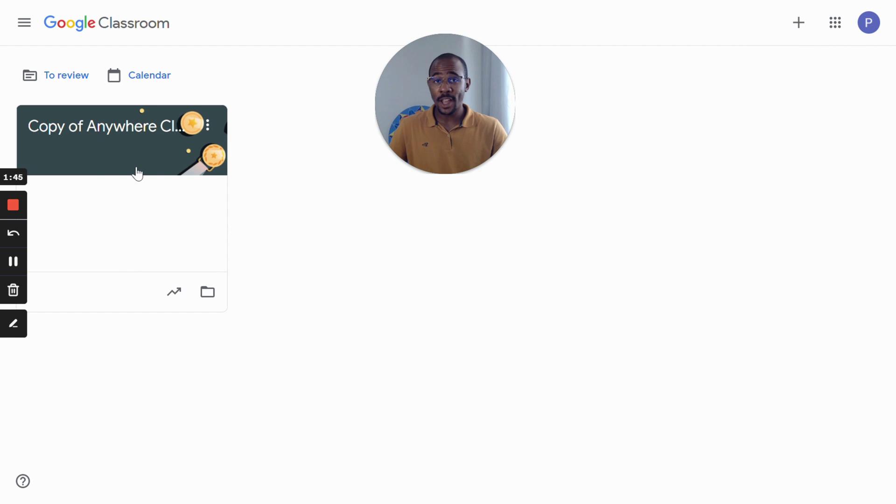
# Open Copy of Anywhere Class, check its People and Classwork pages, then view its Stream
pyautogui.click(142, 135)
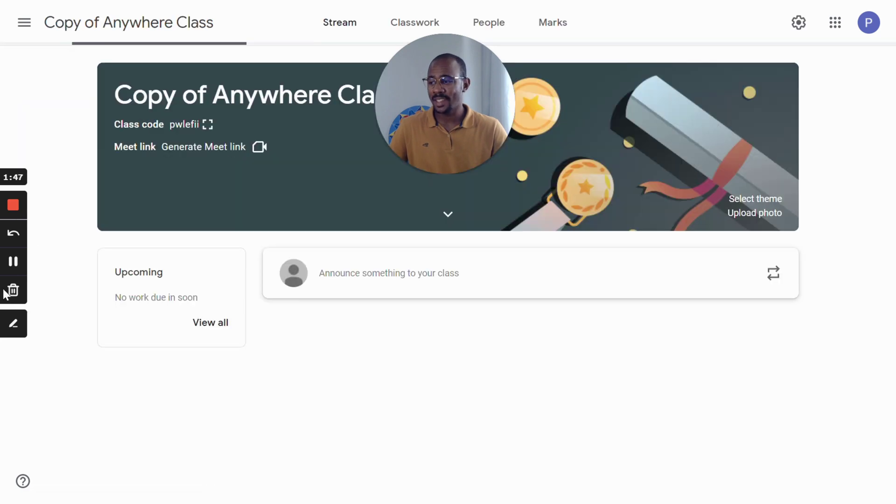
pyautogui.moveTo(441, 109); pyautogui.dragTo(107, 388)
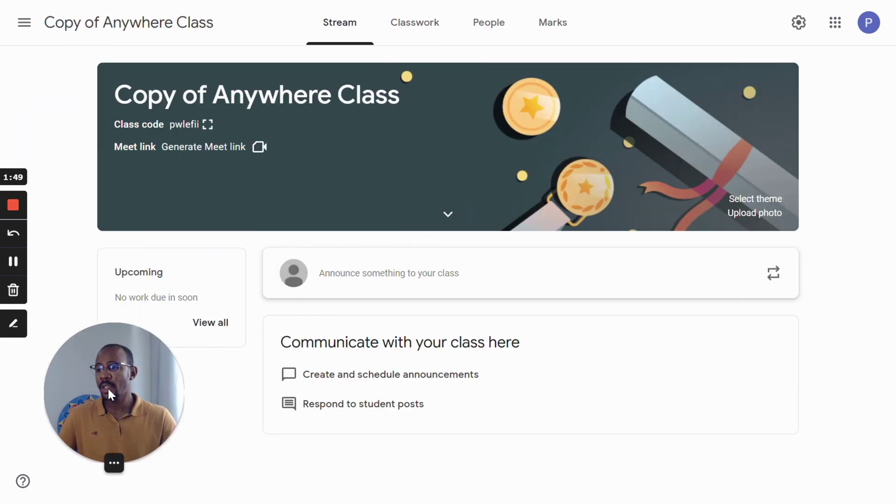
pyautogui.click(488, 25)
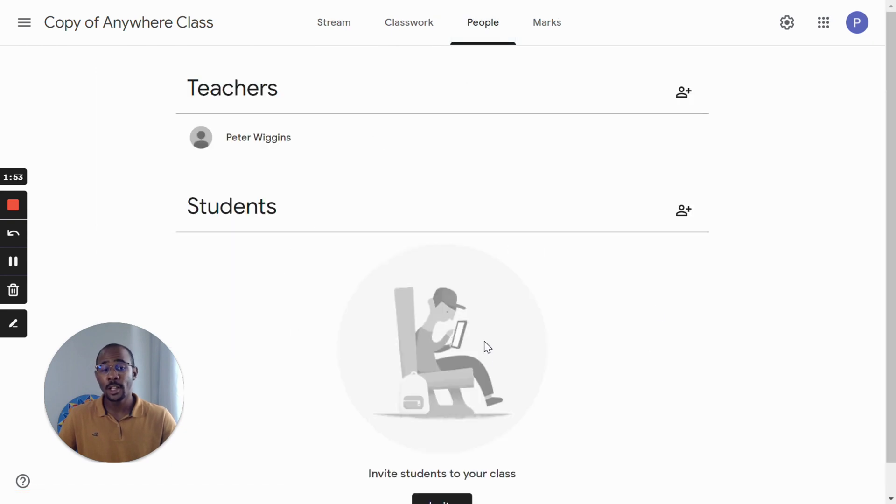
pyautogui.click(394, 37)
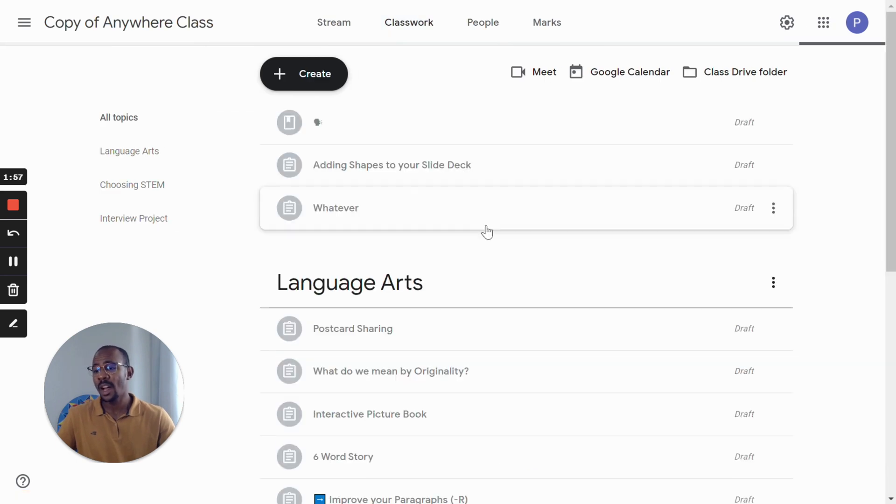
pyautogui.scroll(-9, 586, 284)
pyautogui.scroll(7, 670, 338)
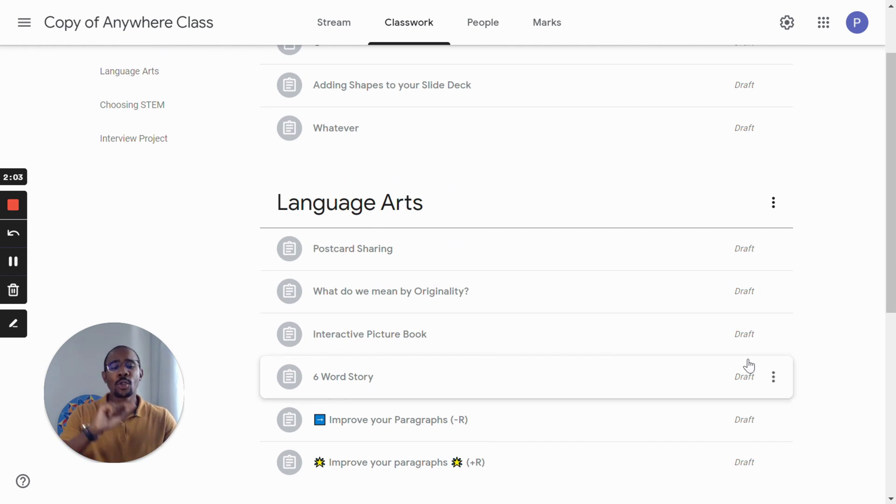
pyautogui.scroll(2, 742, 364)
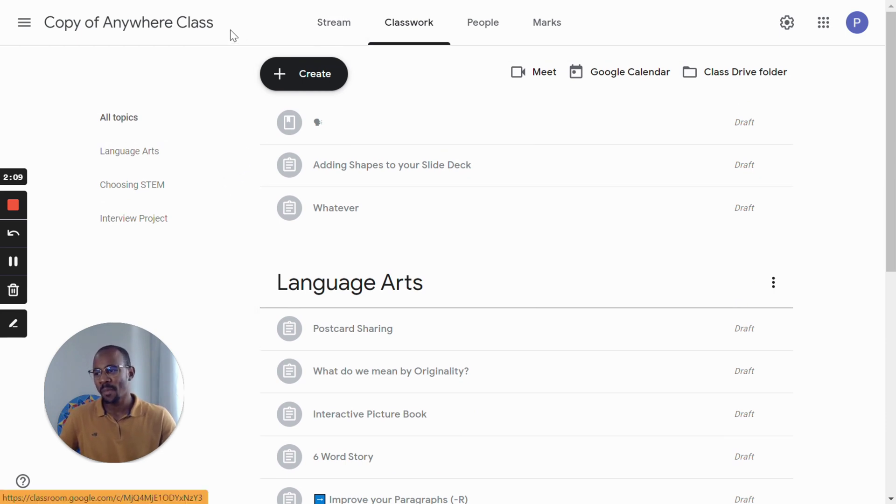
pyautogui.click(344, 39)
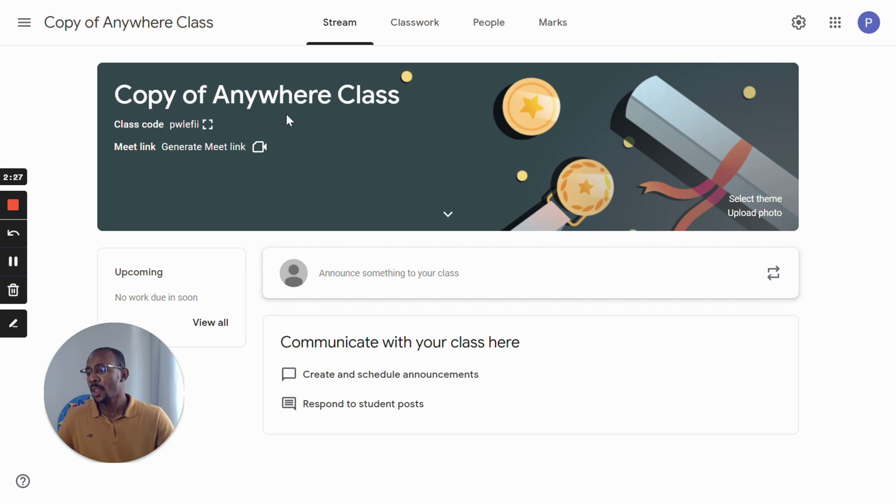
# Display the class code enlarged, copy the class invitation link, and close the display
pyautogui.click(208, 125)
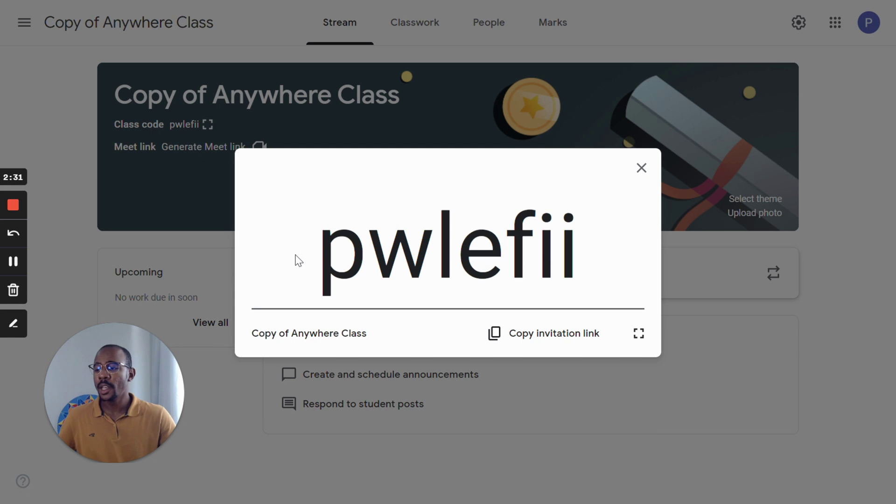
pyautogui.moveTo(299, 261); pyautogui.dragTo(594, 246)
pyautogui.click(608, 252)
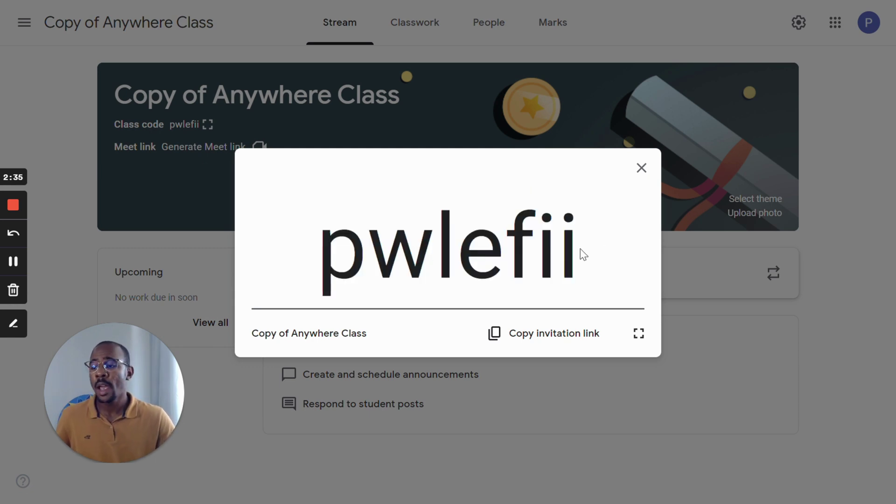
pyautogui.moveTo(587, 240); pyautogui.dragTo(315, 249)
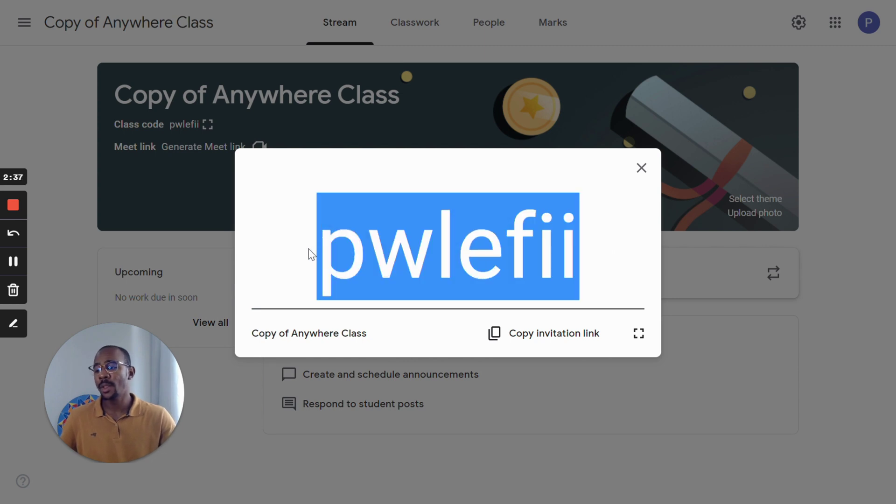
pyautogui.click(309, 250)
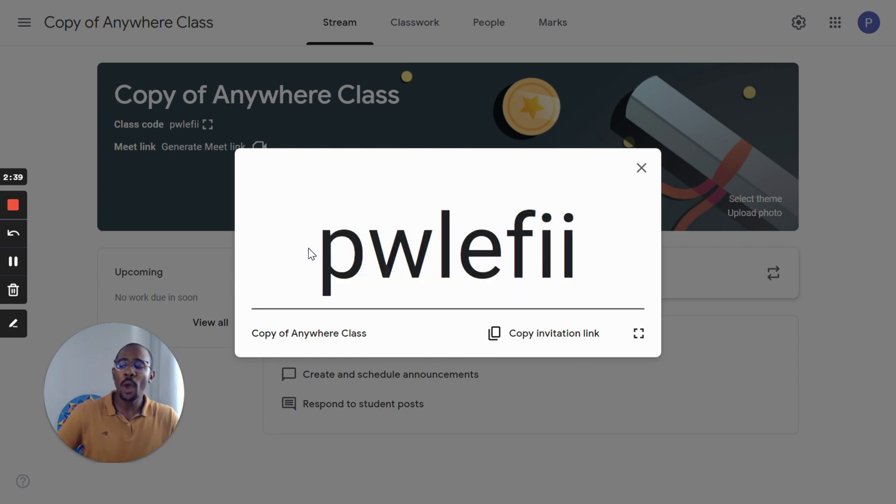
pyautogui.click(514, 334)
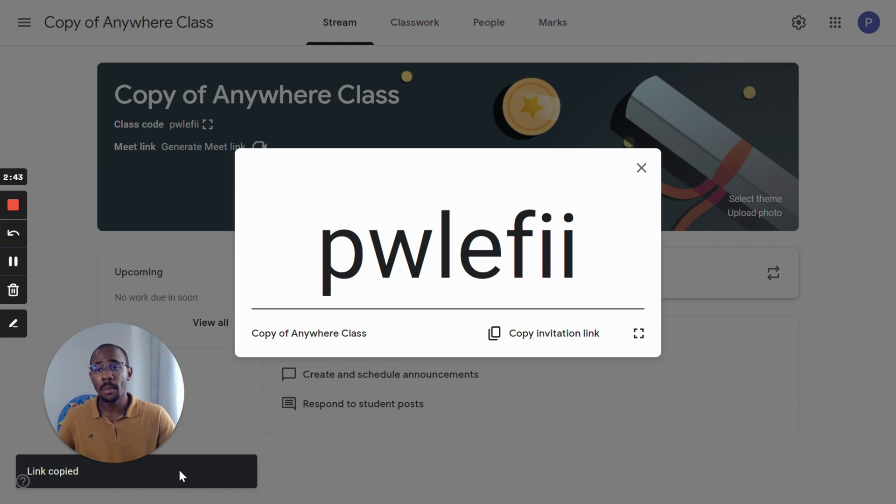
pyautogui.click(641, 168)
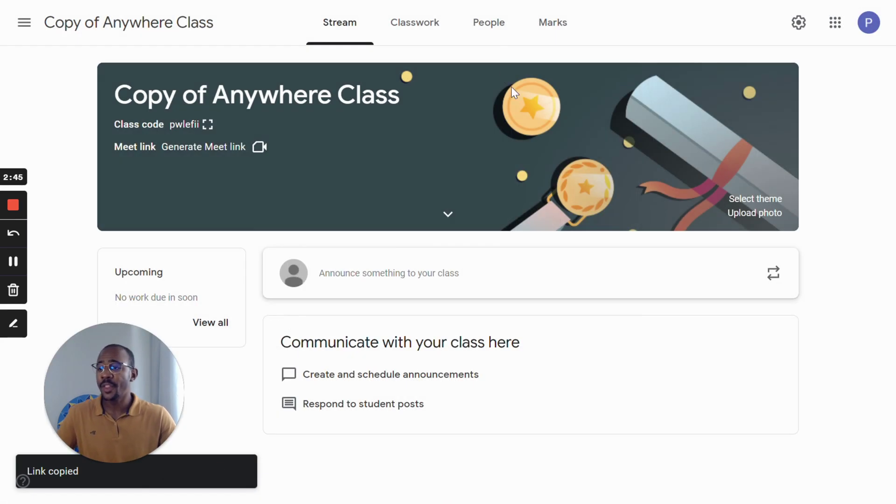
# From the People page, search 'year' and invite the Year 5 group as students
pyautogui.click(490, 23)
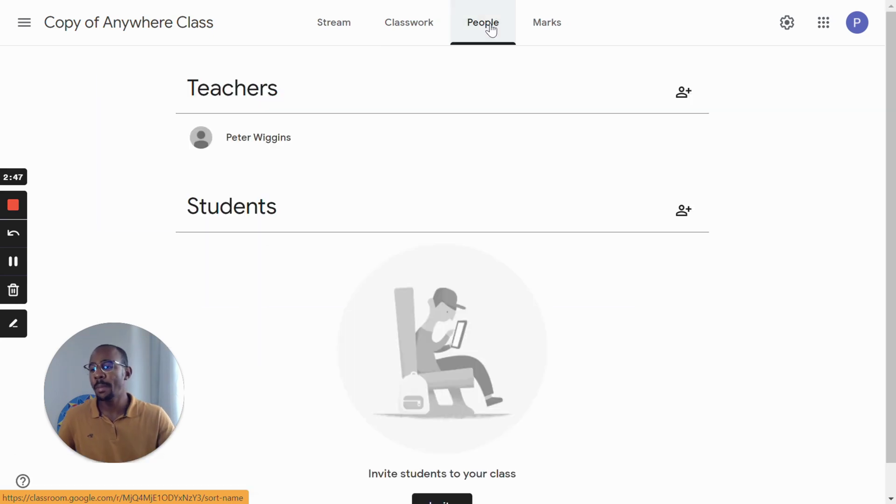
pyautogui.click(681, 213)
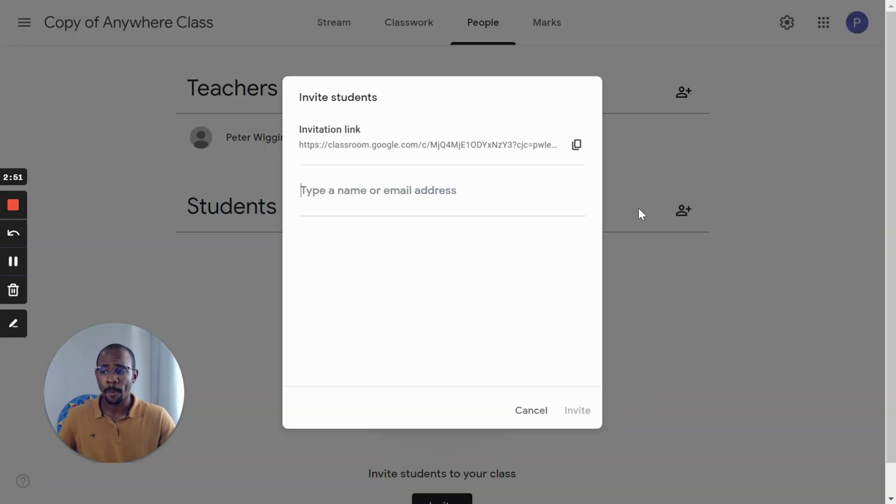
pyautogui.write('a')
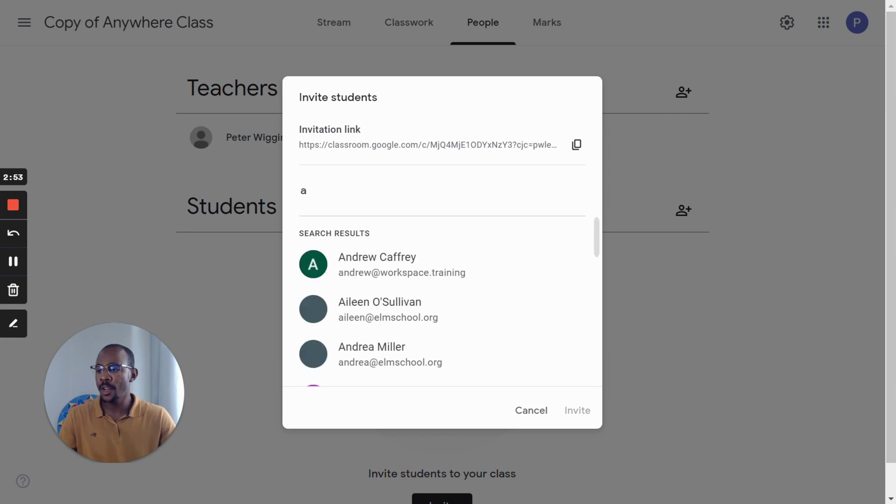
pyautogui.click(390, 284)
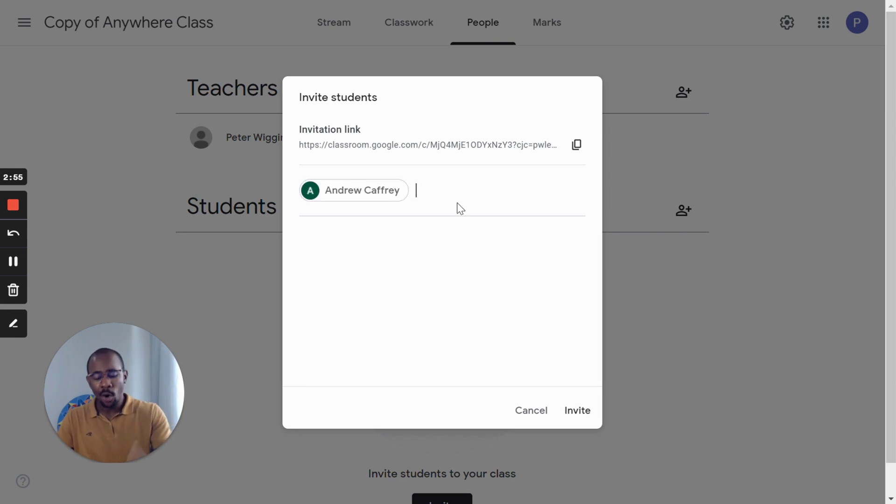
pyautogui.press('BackSpace')
pyautogui.write('y')
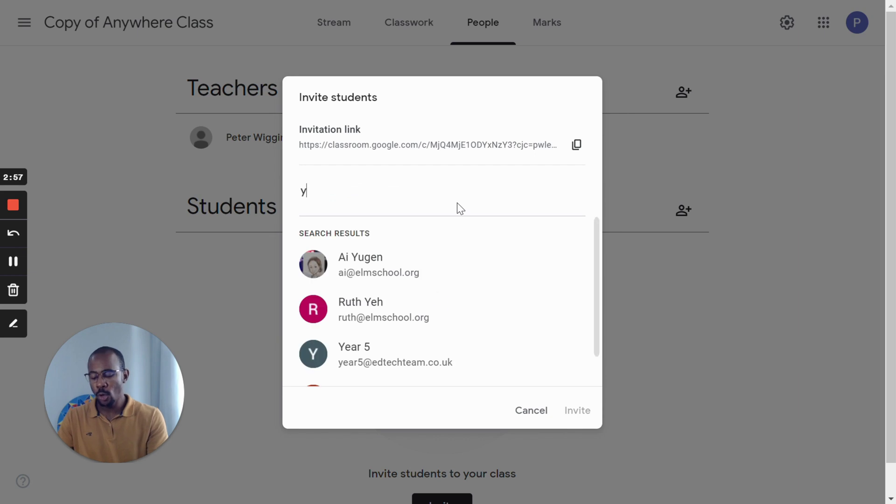
pyautogui.write('ear')
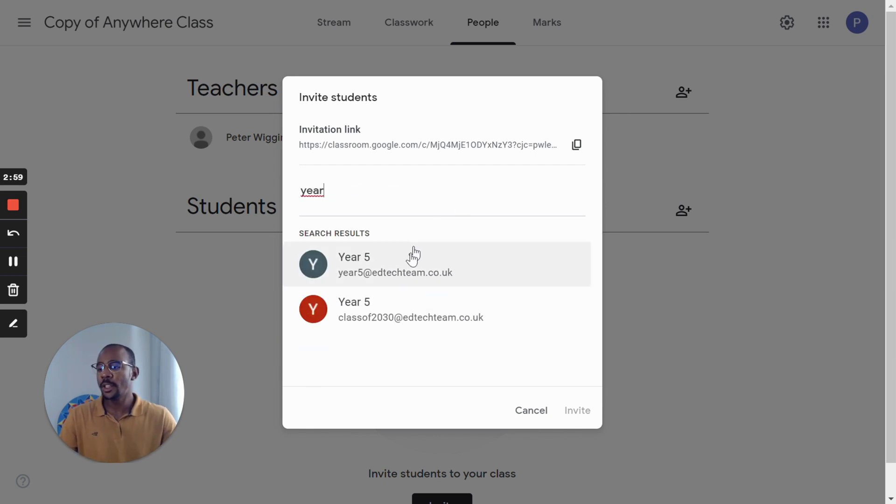
pyautogui.click(412, 259)
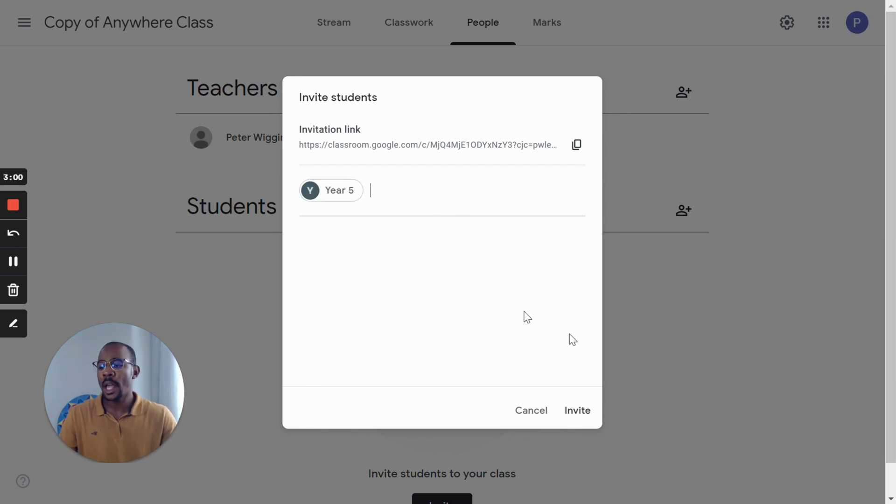
pyautogui.click(577, 411)
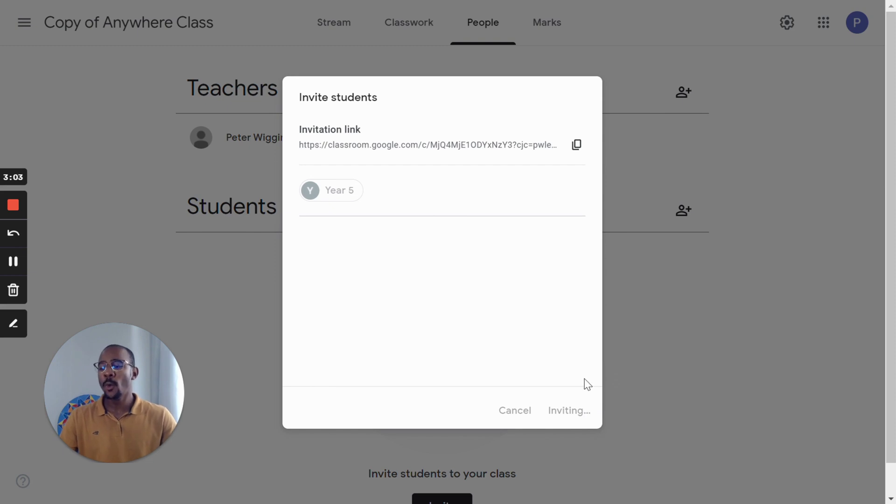